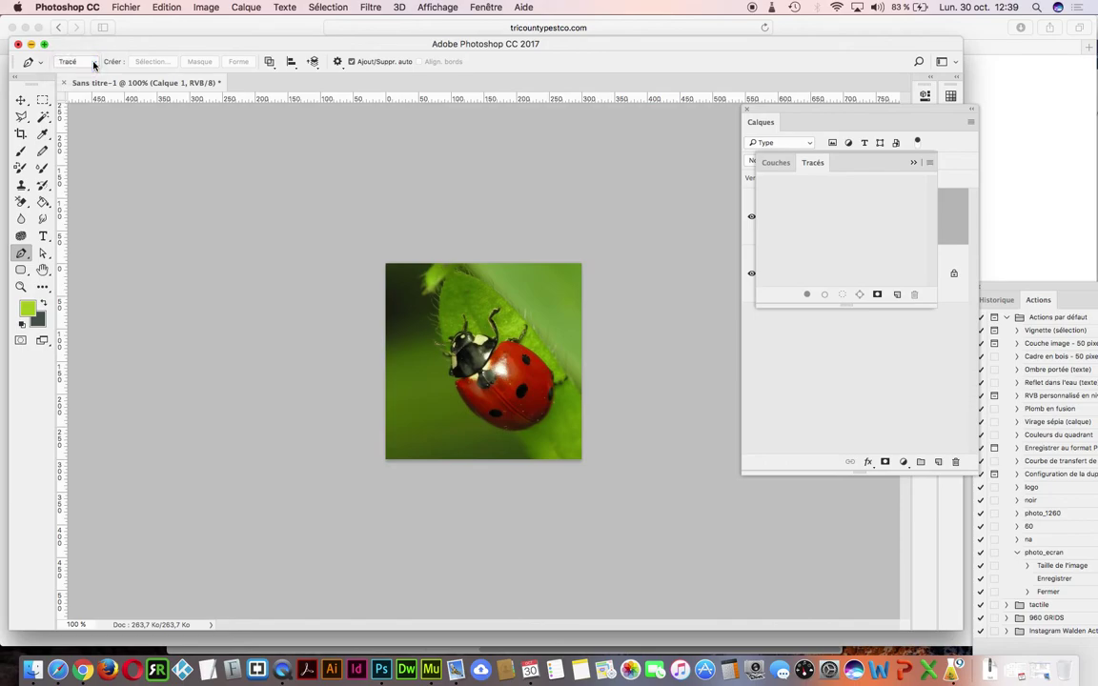
Show the Tracés panel and separate it and the Couches panel so neither covers the Calques panel.
left_click(812, 163)
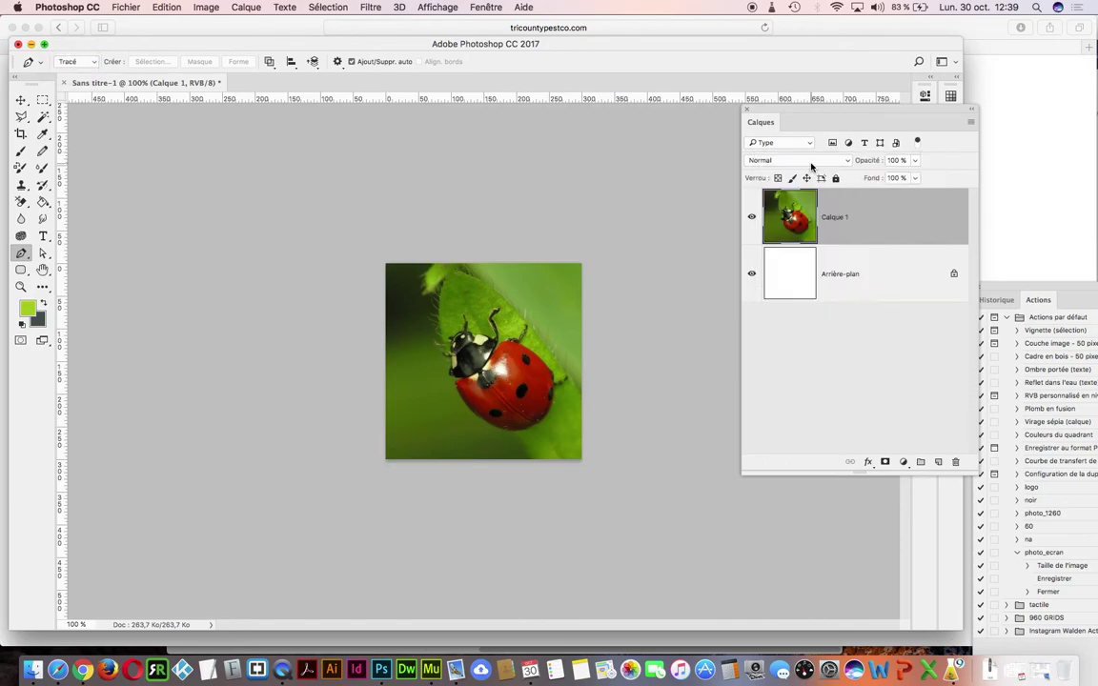
left_click(484, 7)
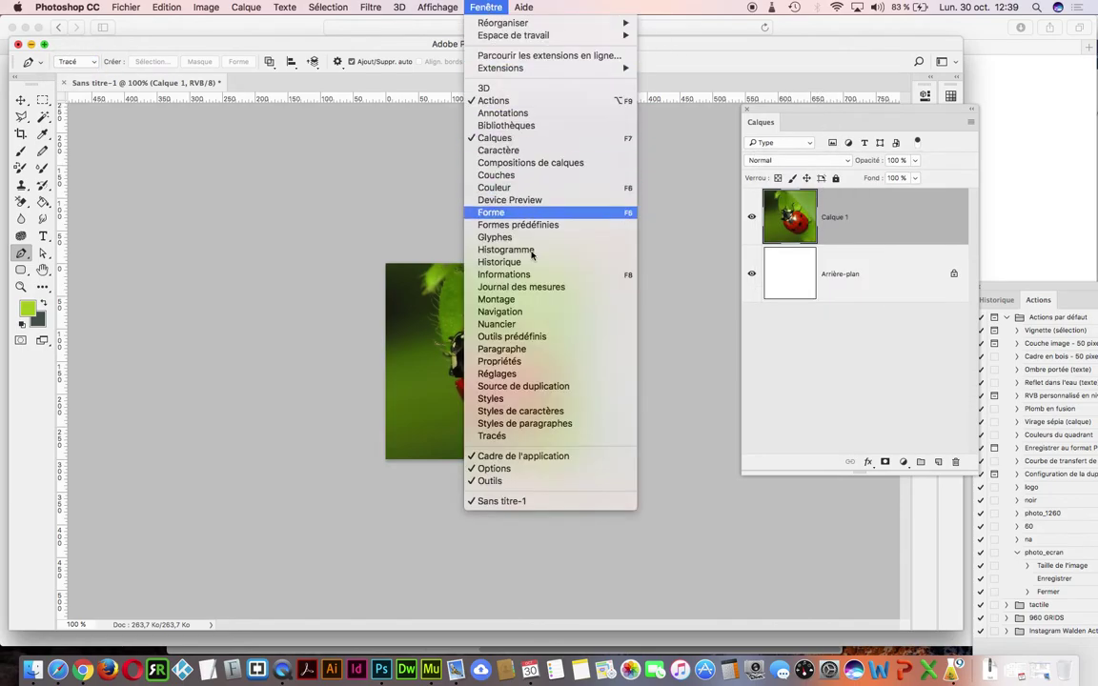
left_click(550, 437)
left_click_drag(842, 166, 575, 114)
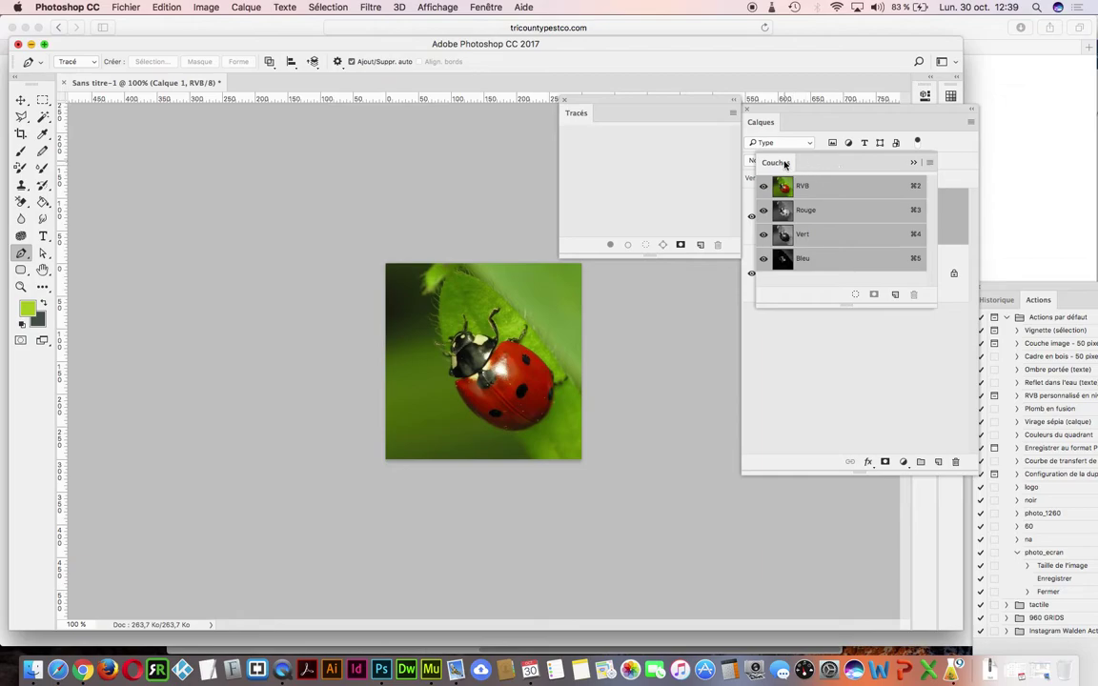
left_click_drag(765, 164, 1022, 211)
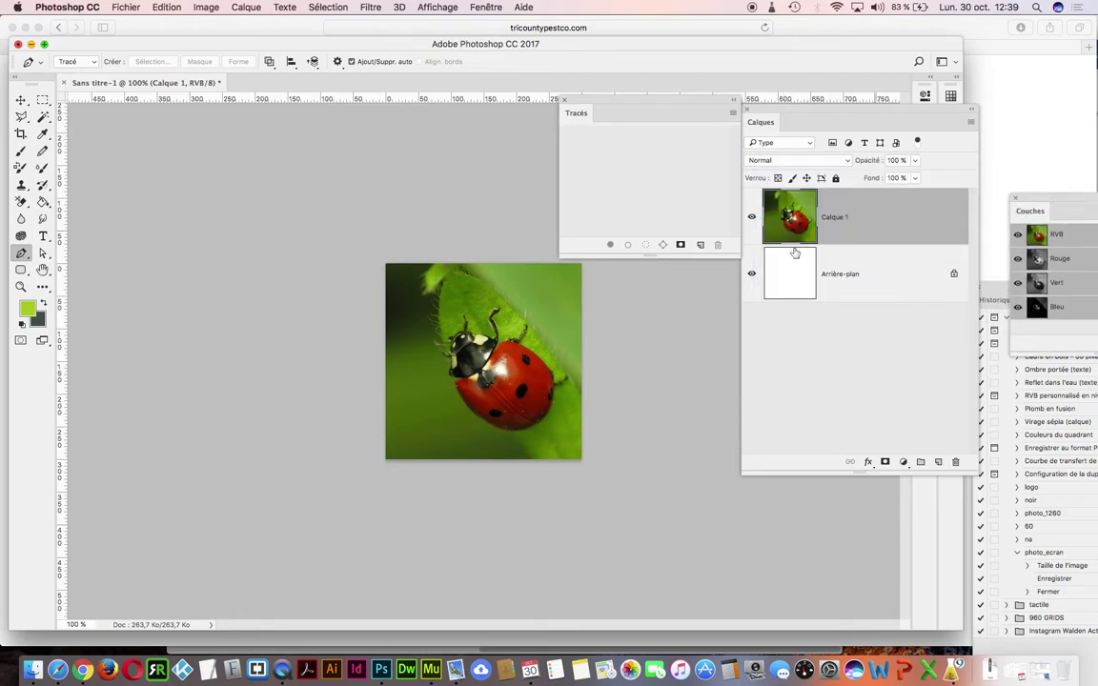
key("super+plus")
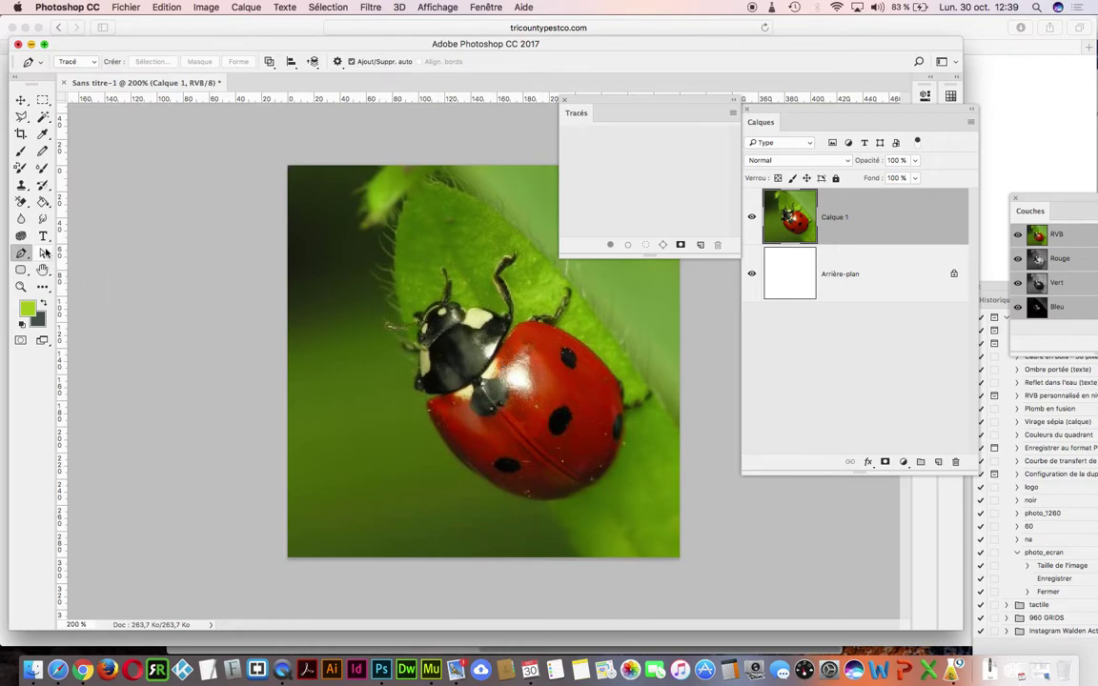
left_click(43, 253)
left_click(44, 253)
left_click(45, 253)
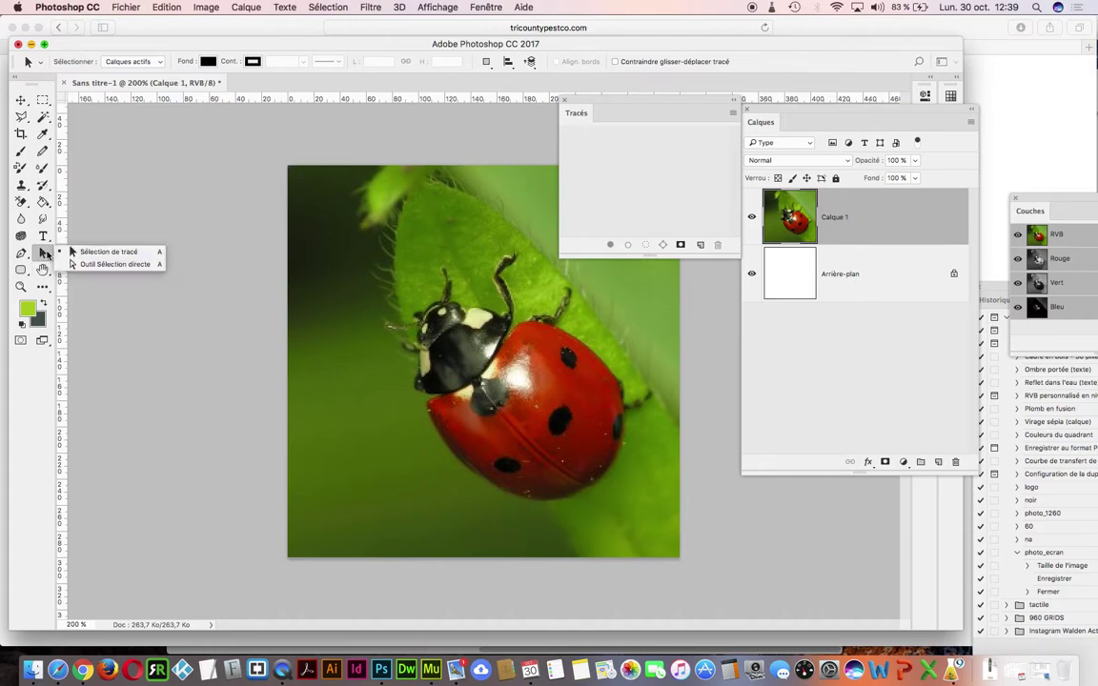
left_click(75, 236)
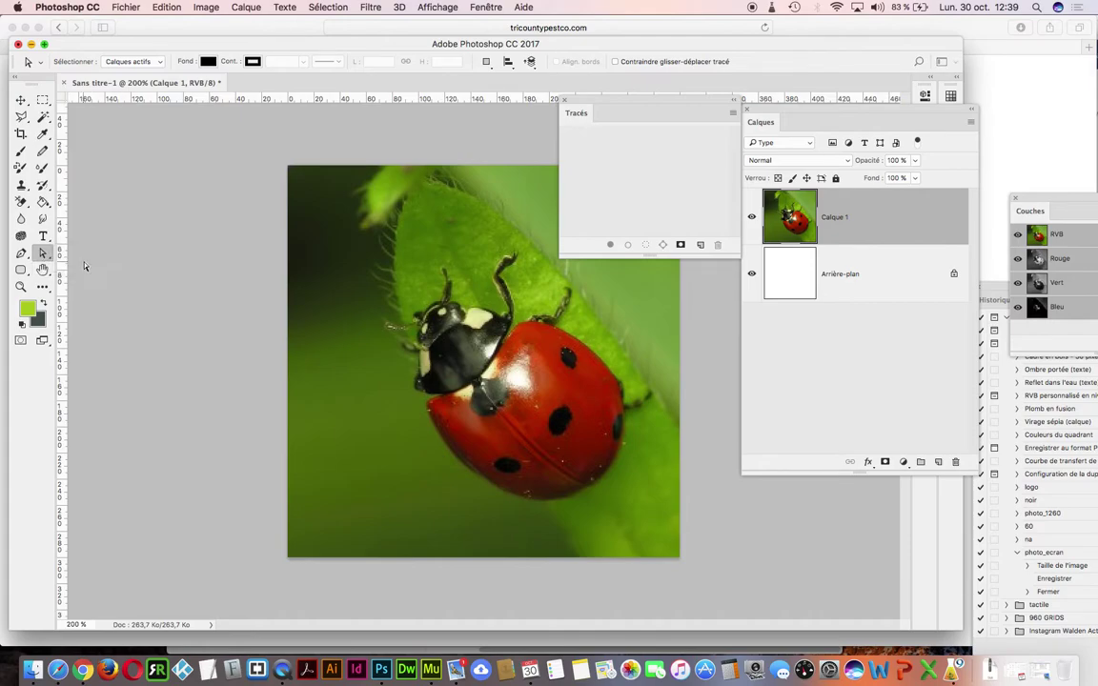
Trace the ladybug's red shell with the Pen tool, from its upper edge clockwise to the corner beside the head.
left_click(23, 253)
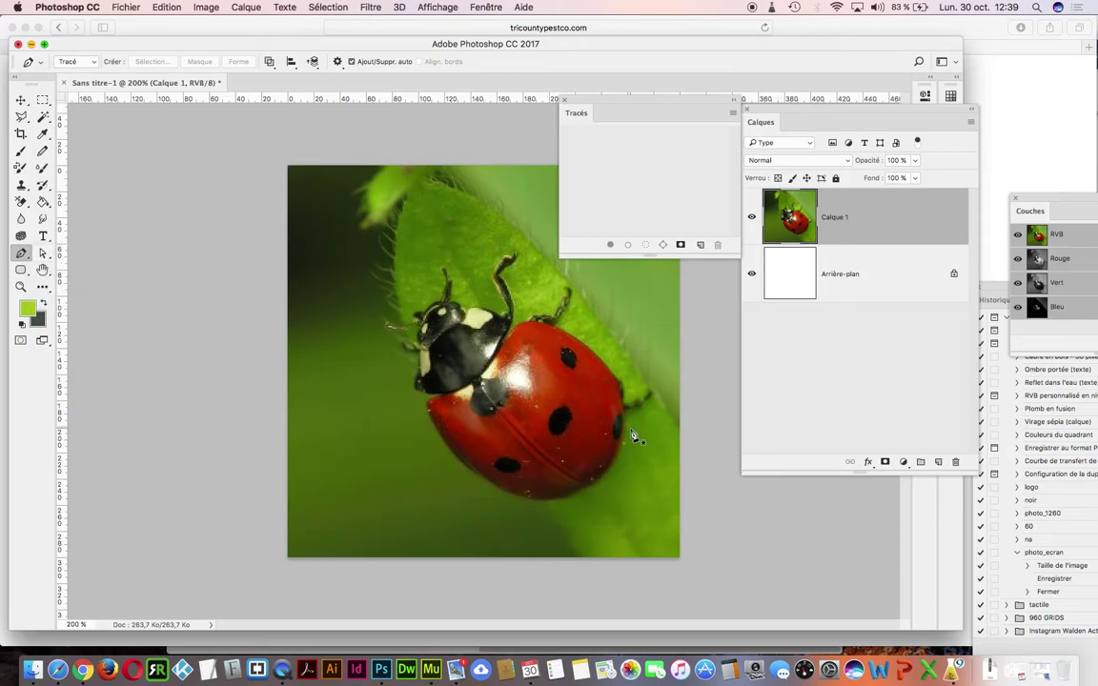
left_click(527, 324)
left_click(575, 337)
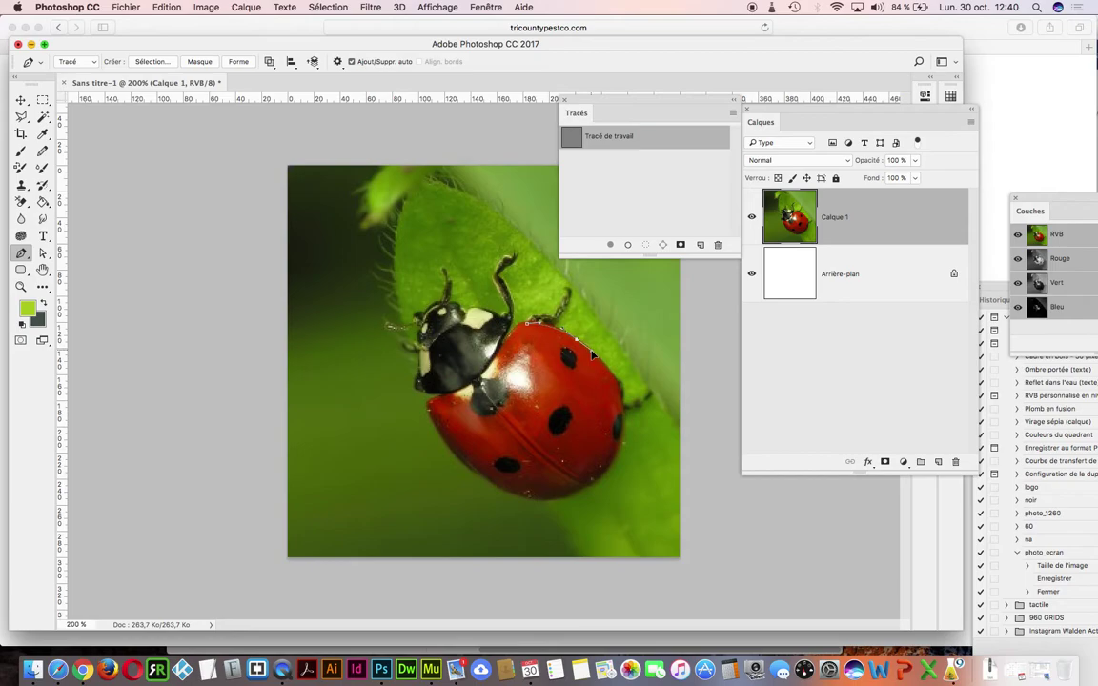
left_click(619, 382)
left_click_drag(615, 460, 536, 506)
mouse_move(468, 468)
left_mouse_down()
mouse_move(452, 457)
mouse_move(455, 474)
mouse_move(403, 407)
mouse_move(454, 460)
left_mouse_up()
mouse_move(425, 406)
left_mouse_down()
mouse_move(388, 374)
mouse_move(389, 360)
mouse_move(430, 395)
left_mouse_up()
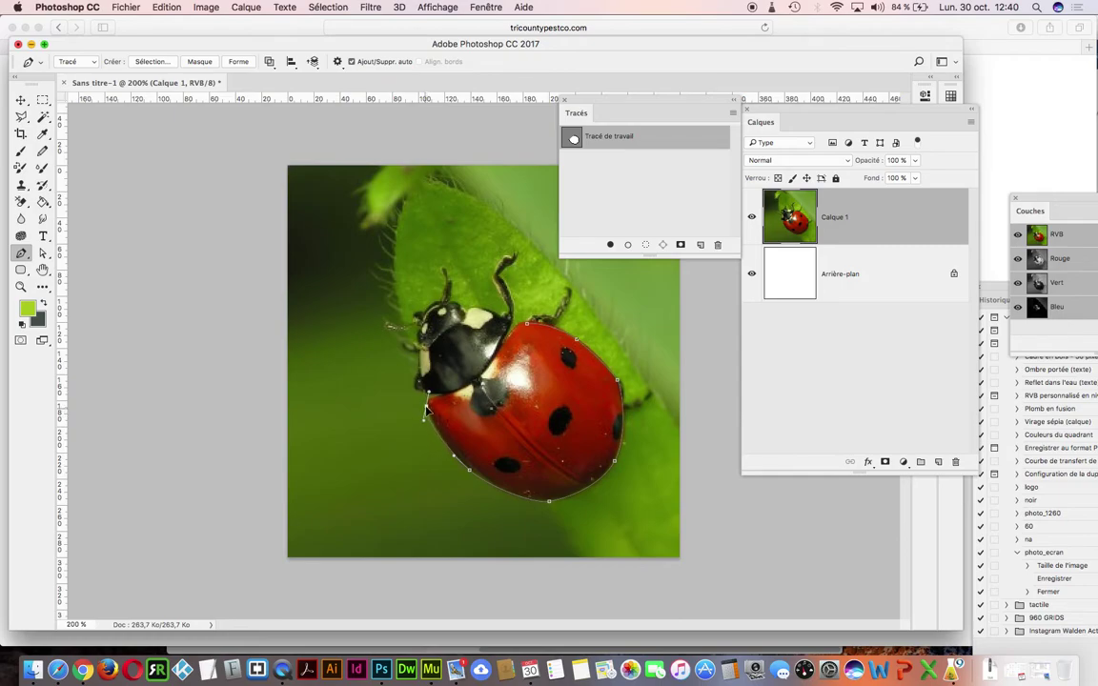
Continue the path around the ladybug's head and close it at the starting anchor on the shell's upper edge.
left_click_drag(429, 429, 469, 471)
left_click_drag(442, 405, 386, 358)
left_click_drag(426, 397, 415, 385)
left_click(418, 371)
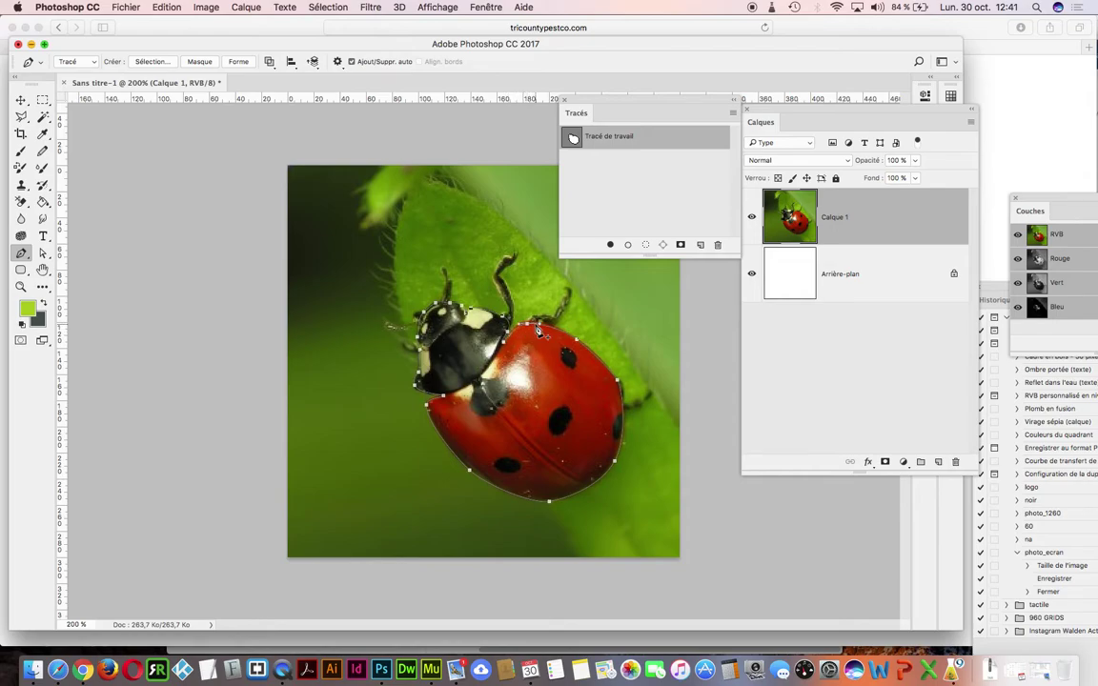
mouse_move(527, 327)
left_mouse_down()
mouse_move(522, 303)
mouse_move(527, 328)
left_mouse_up()
Undo the last path change and pick the anchor at the shell's upper edge with the Direct Selection tool.
key("super+z")
left_click(45, 253)
left_click(113, 265)
left_click(530, 335)
left_click(527, 328)
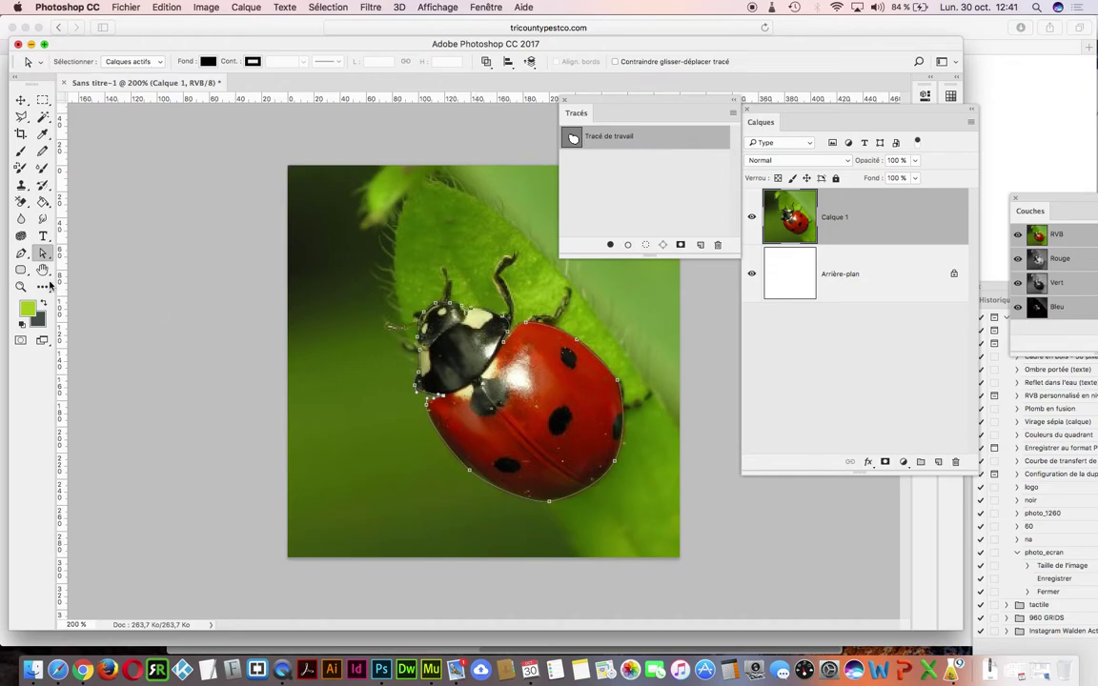
Add an anchor point on the path along the shell's upper-right edge and undo the trial distortion of the curve.
left_click(21, 252)
left_click(76, 249)
left_click(21, 253)
left_click(76, 250)
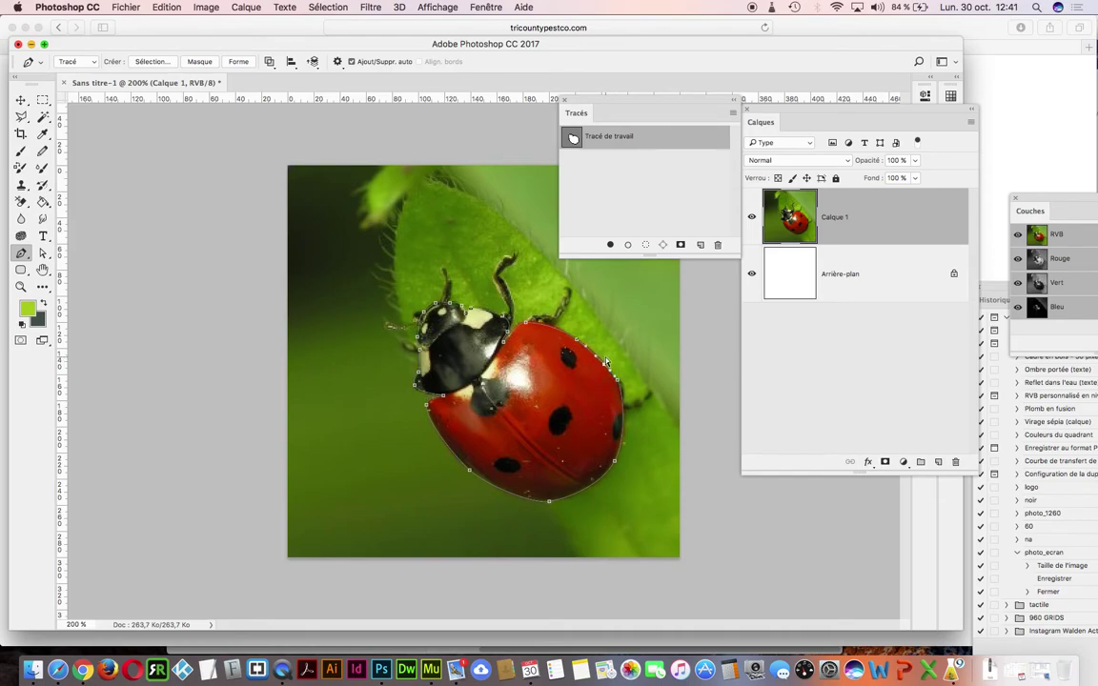
left_click_drag(605, 366, 616, 338)
key("super+alt+z")
key("super+alt+z")
key("super+alt+z")
Try moving the whole ladybug path up and to the right with the Path Selection tool, and undo the move.
left_click(43, 253)
left_click(95, 232)
left_click_drag(584, 338, 592, 328)
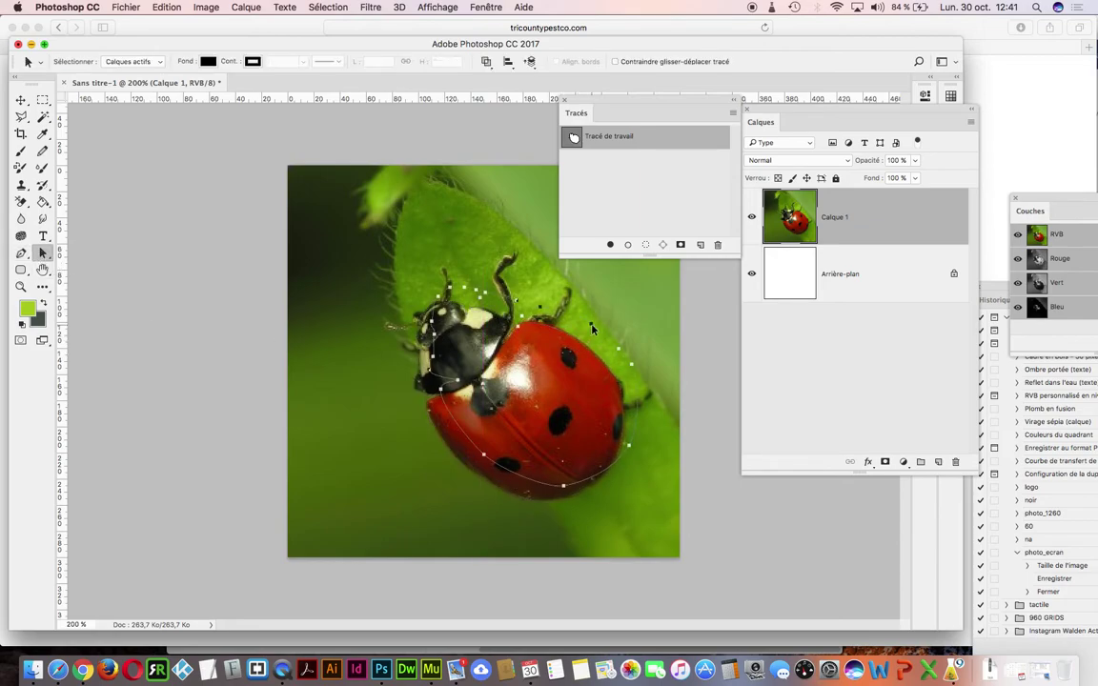
key("super+z")
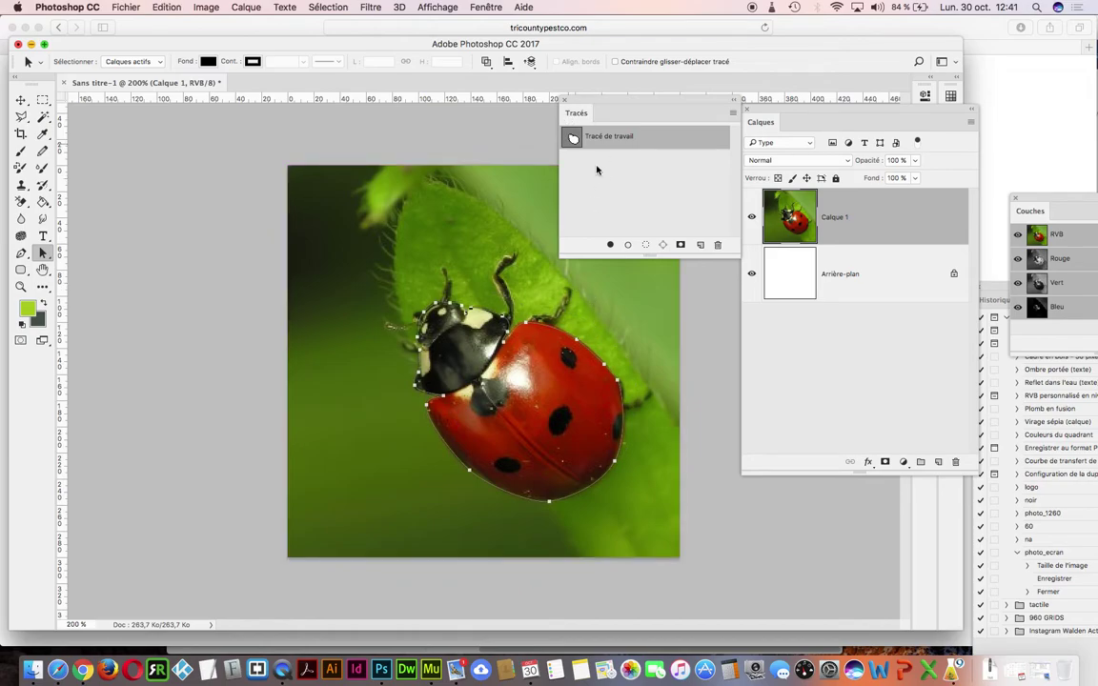
Load the work path as a selection, turn it into a layer mask on Calque 1, and toggle the mask to compare.
left_click_drag(614, 105, 600, 119)
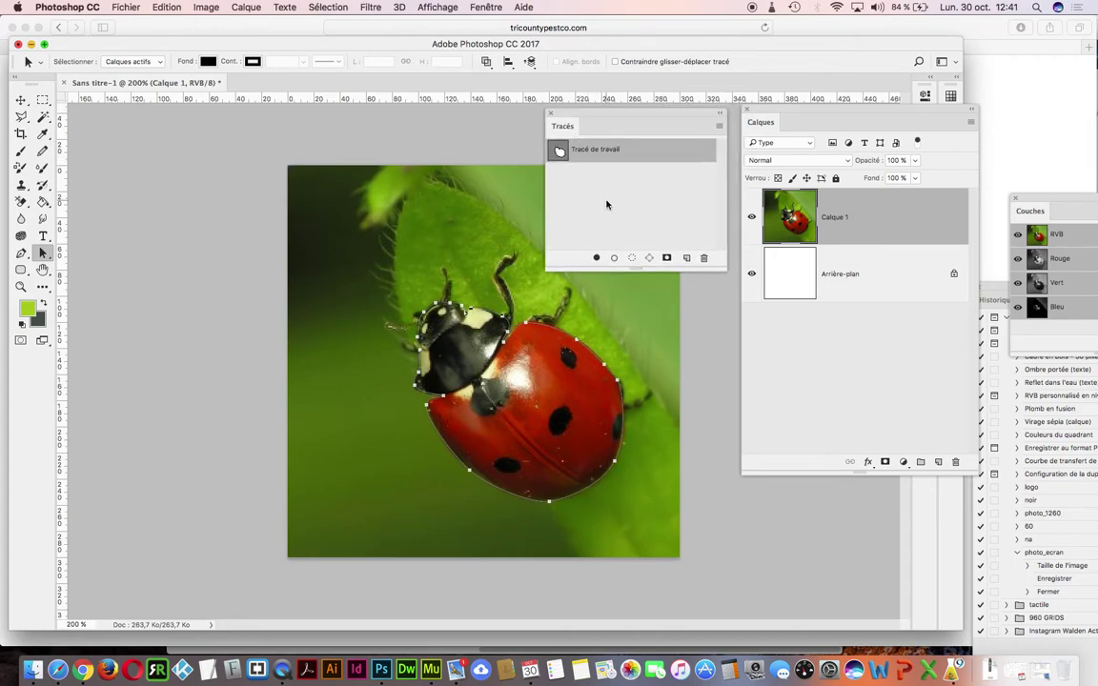
left_click(630, 257)
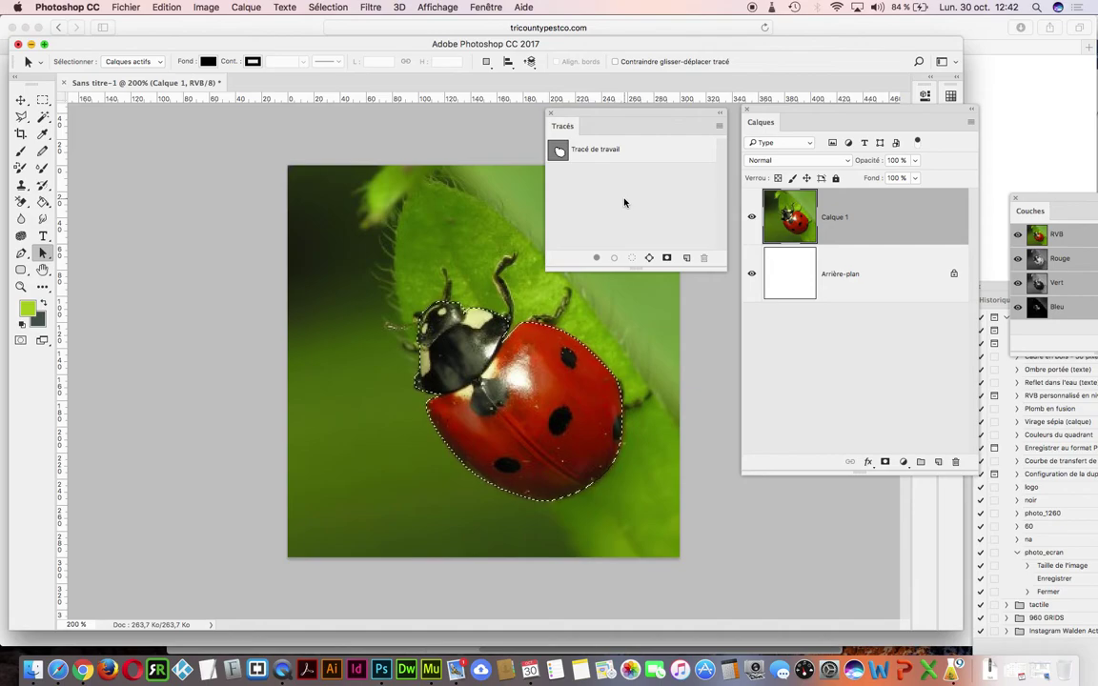
left_click(720, 127)
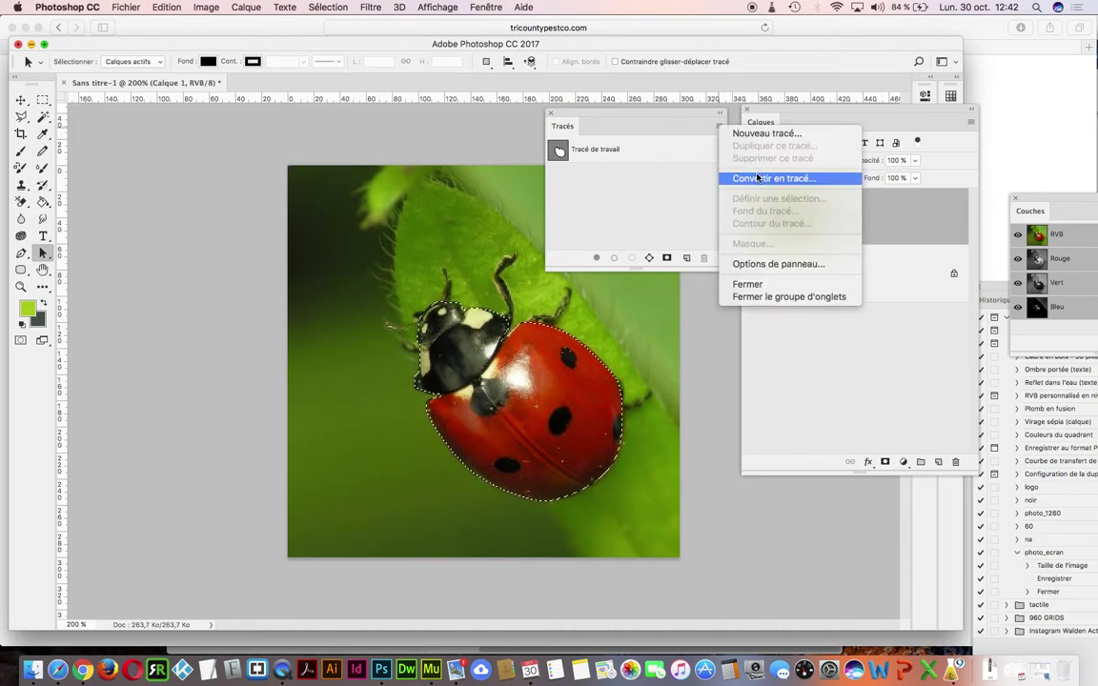
left_click(560, 152)
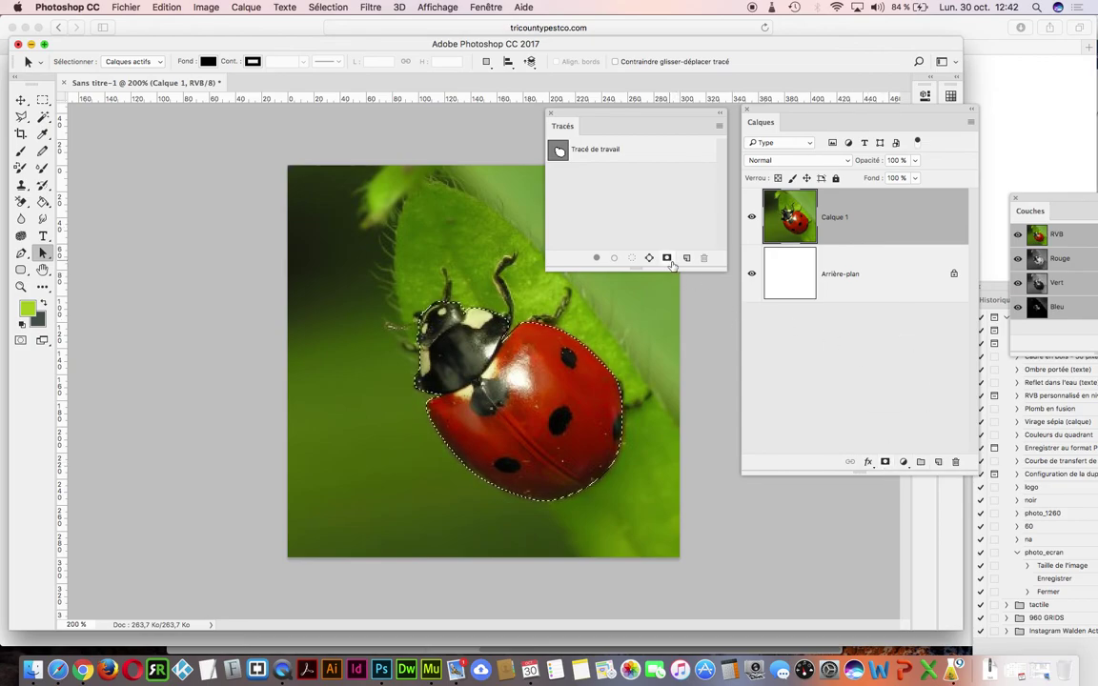
left_click(886, 462)
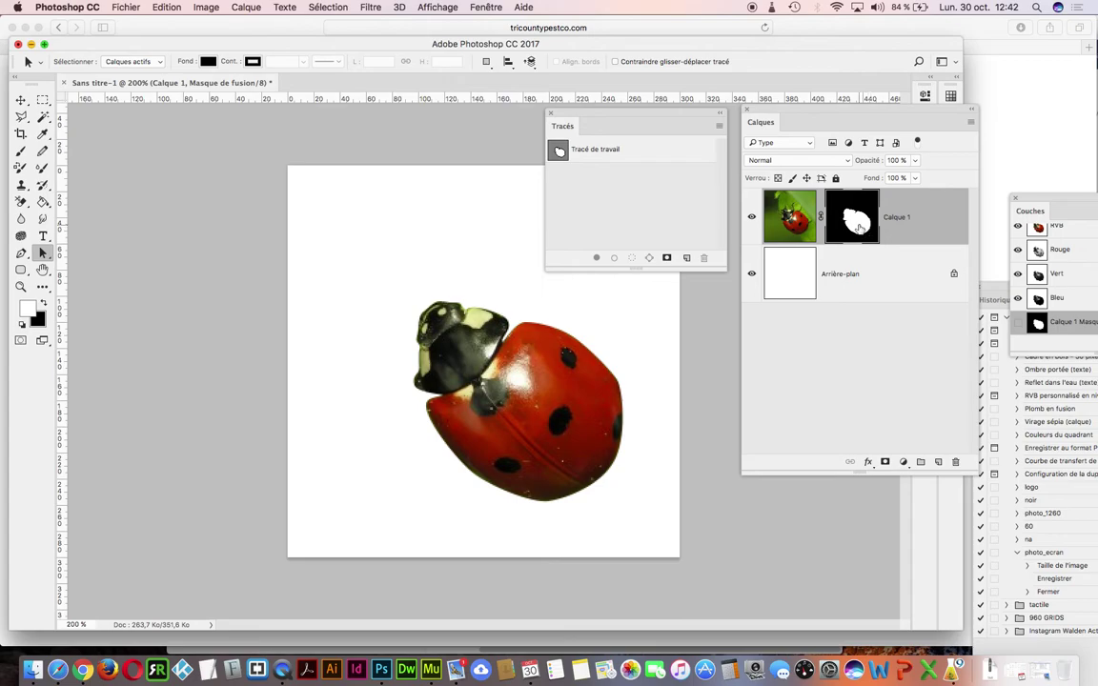
left_click(858, 221, "shift")
left_click(857, 221, "shift")
Prepare a 1 px Brush with the default black and white colours on the Arrière-plan layer, with the Calque 1 mask disabled.
left_click(21, 151)
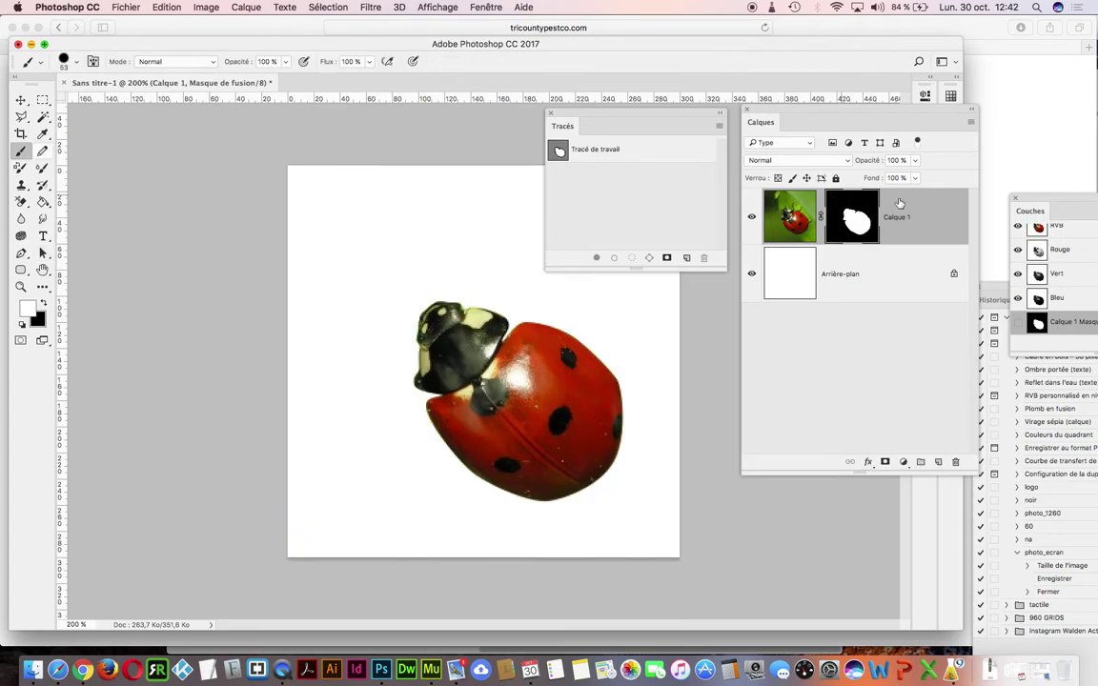
right_click(625, 351)
left_click_drag(716, 389, 698, 387)
left_click(851, 271)
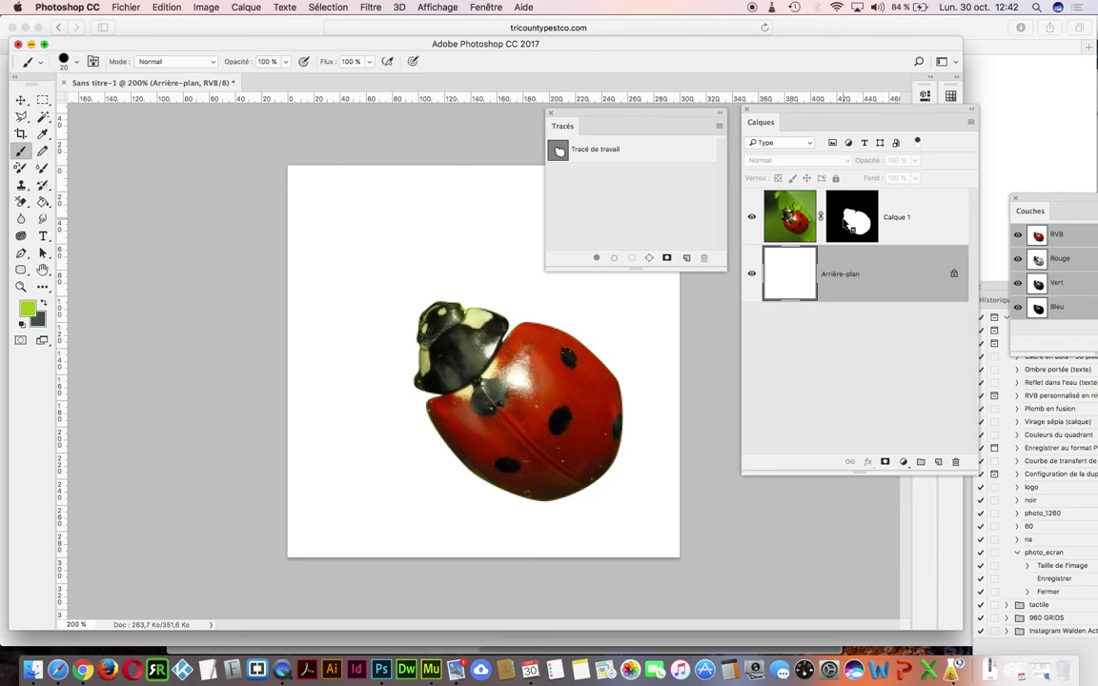
left_click(843, 221, "shift")
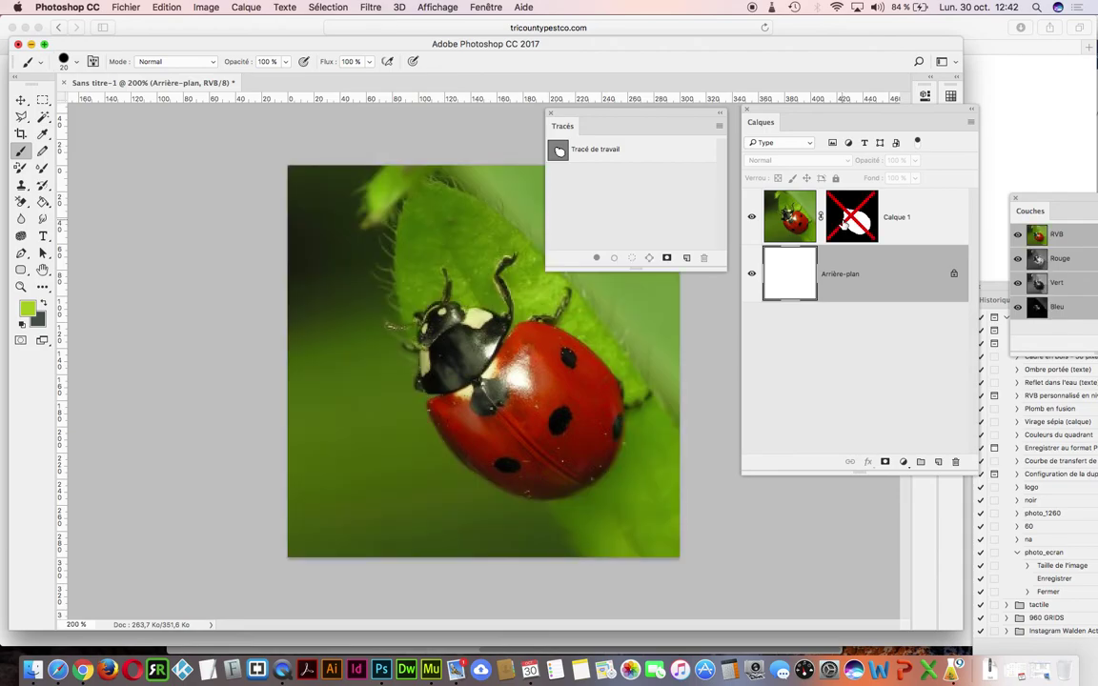
right_click(579, 360)
left_click_drag(656, 391, 648, 391)
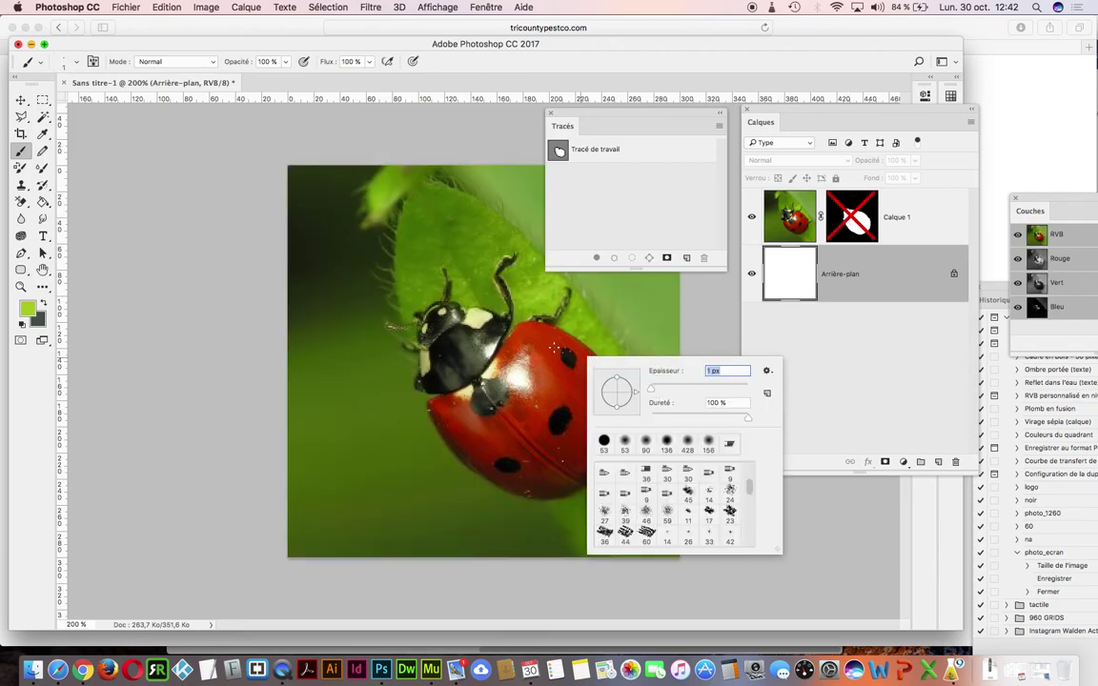
key("Return")
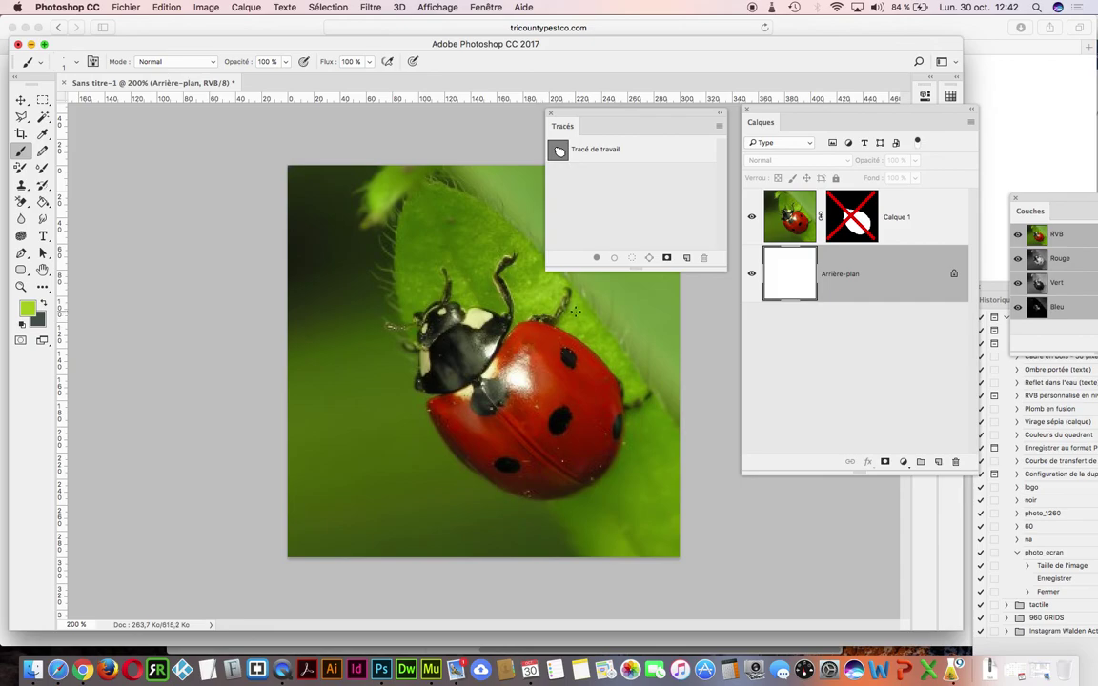
key("d")
Paint the leg above the shell in black on Arrière-plan, toggling the Calque 1 mask to compare with the photo.
left_click(851, 223, "shift")
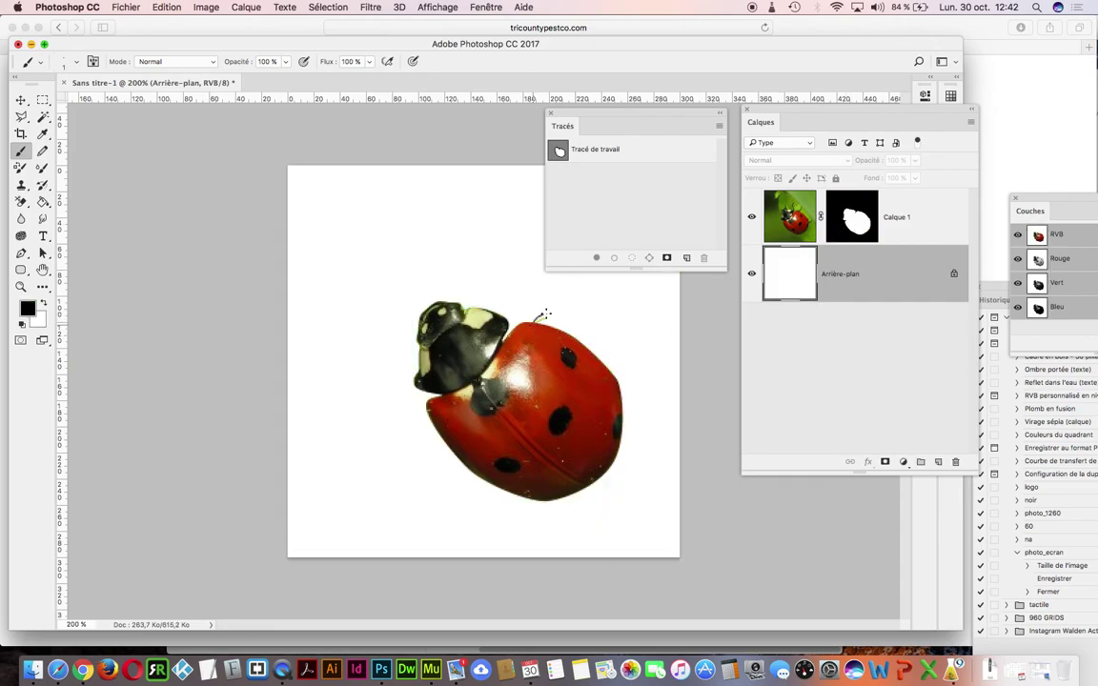
mouse_move(545, 313)
left_mouse_down()
mouse_move(533, 320)
mouse_move(558, 308)
left_mouse_up()
left_click(851, 217, "shift")
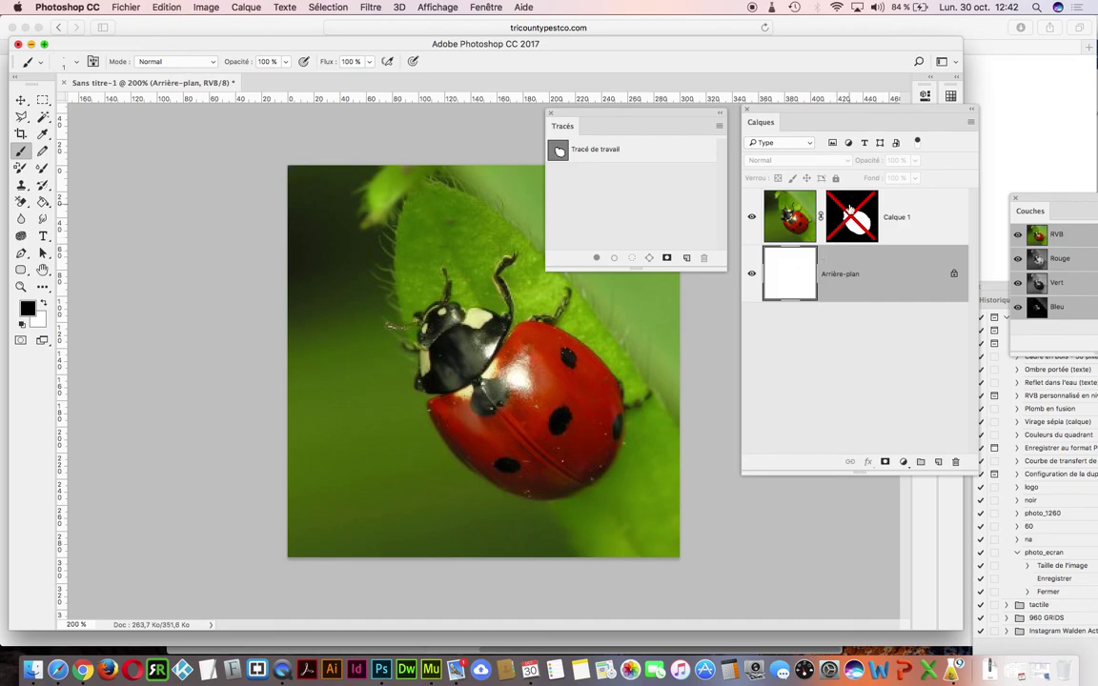